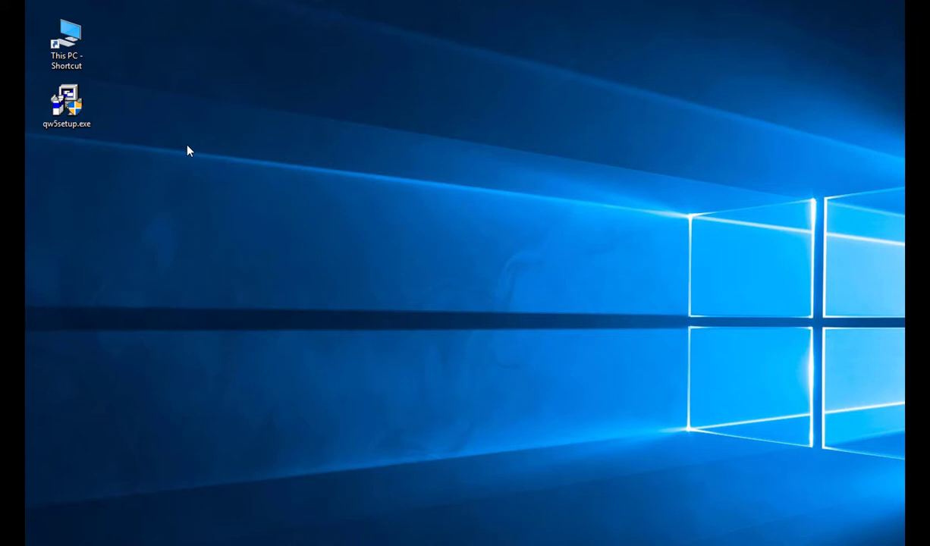
# Step: Launch the QuoteWerks 5.3 installer and install the database engine files
pyautogui.doubleClick(68, 107)
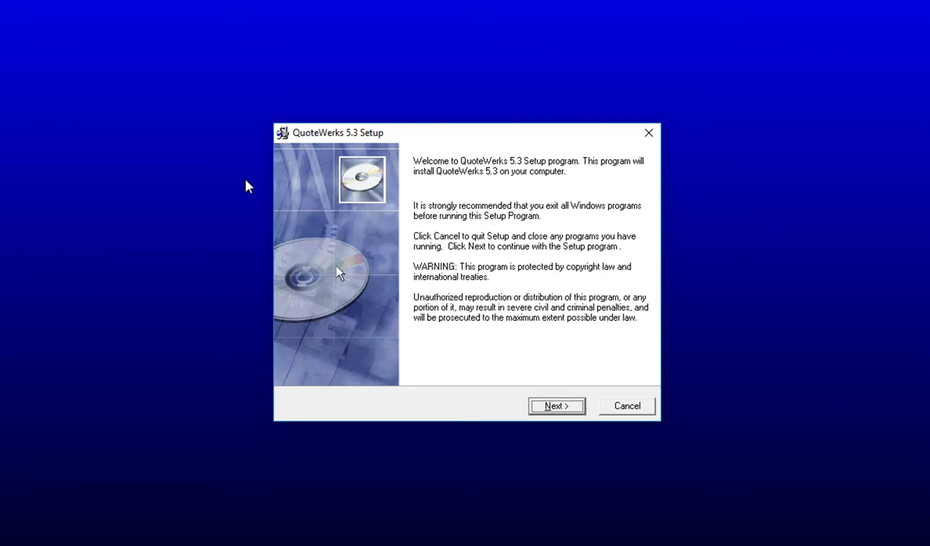
pyautogui.click(565, 408)
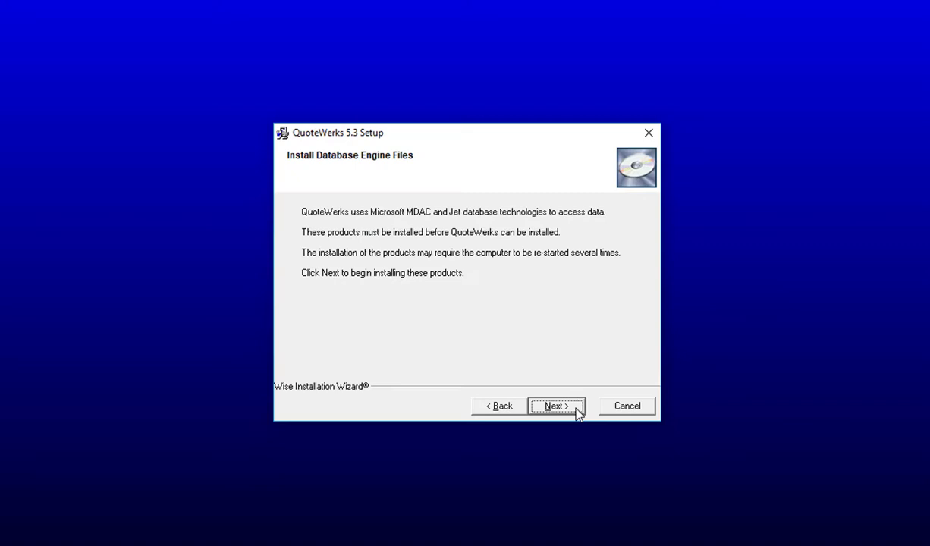
pyautogui.click(577, 408)
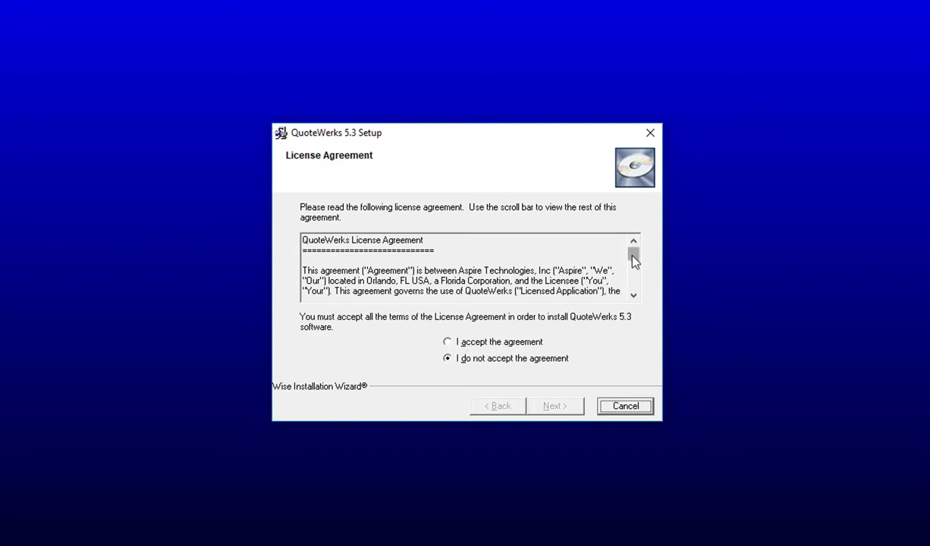
# Step: Scroll through the license agreement, accept it, and continue to the installation action choice
pyautogui.moveTo(633, 255); pyautogui.dragTo(633, 285)
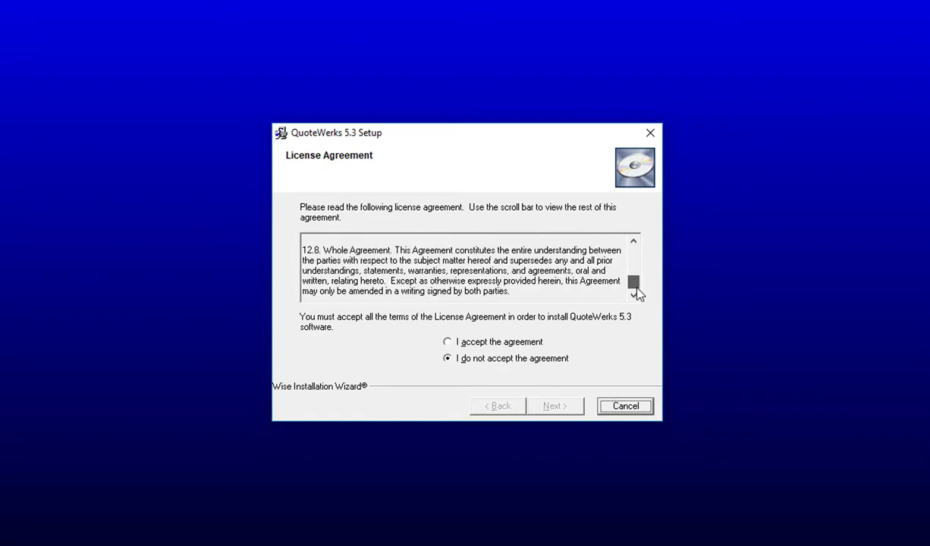
pyautogui.click(490, 360)
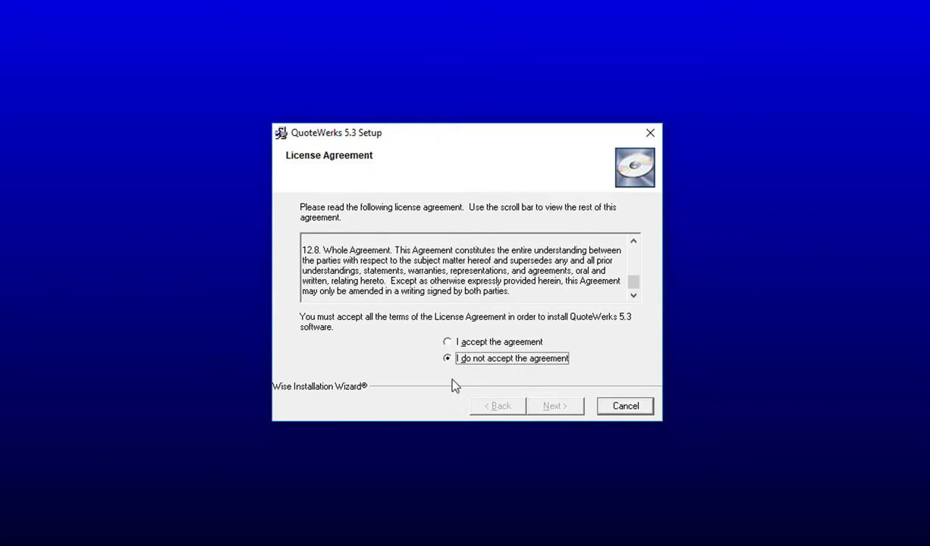
pyautogui.click(478, 339)
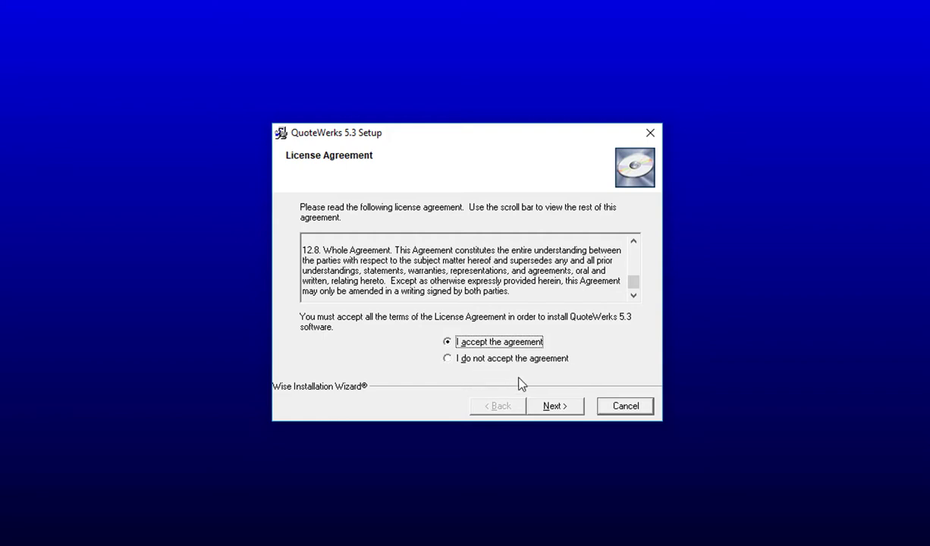
pyautogui.click(570, 406)
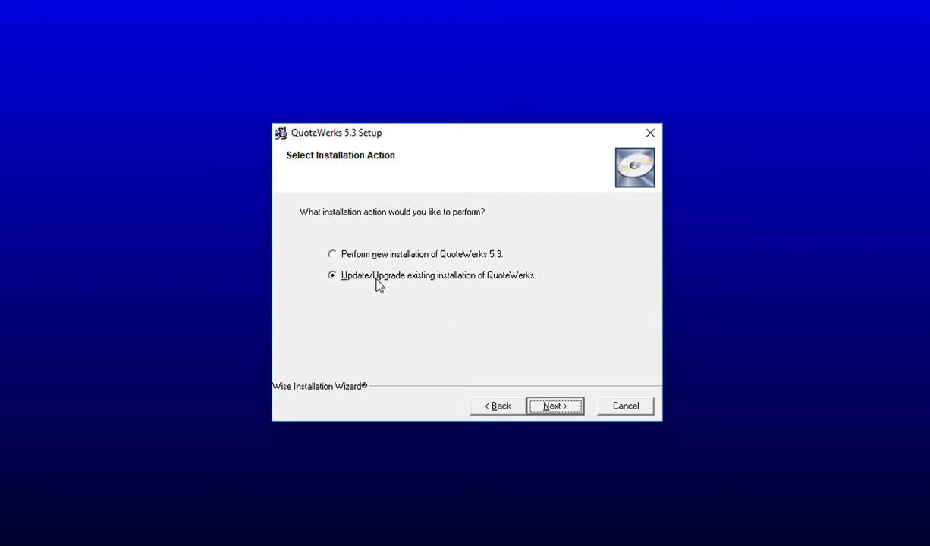
# Step: Choose 'Perform new installation of QuoteWerks 5.3' instead of Update/Upgrade and continue
pyautogui.click(370, 261)
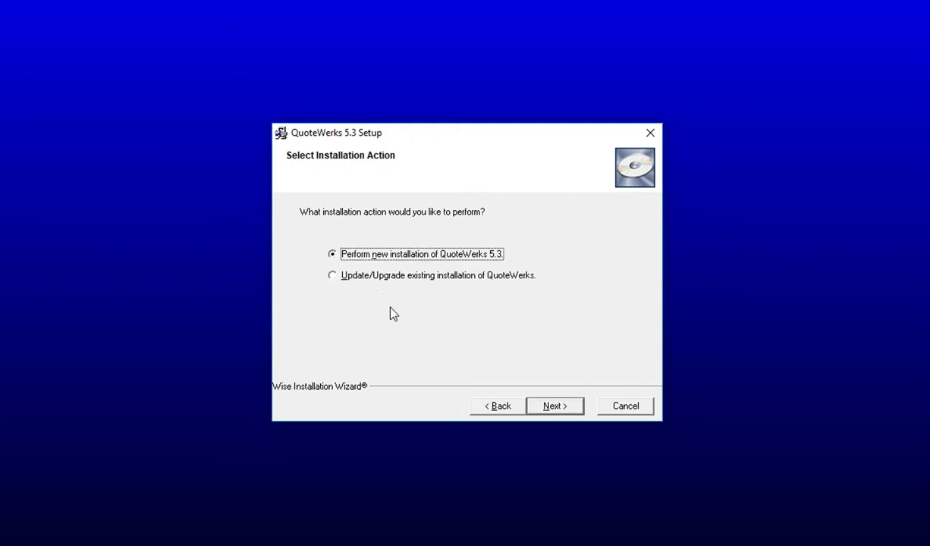
pyautogui.click(567, 405)
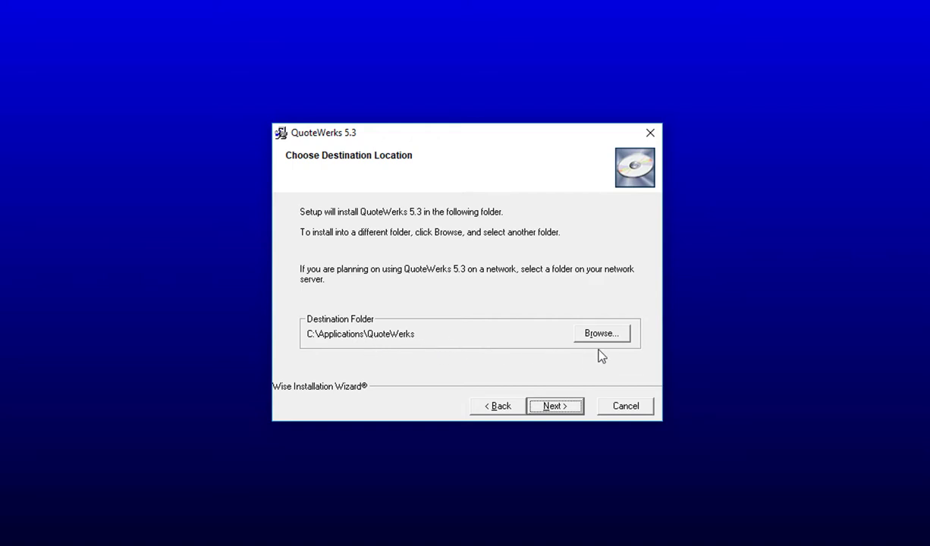
# Step: Check the folder picker, leave C:\Applications\QuoteWerks unchanged, and continue to Fresh Installation Options
pyautogui.click(618, 338)
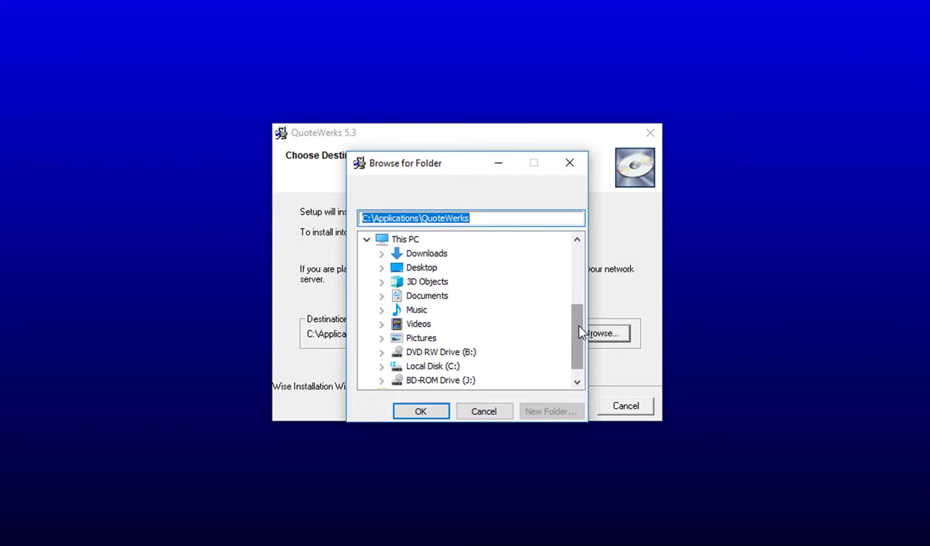
pyautogui.click(367, 240)
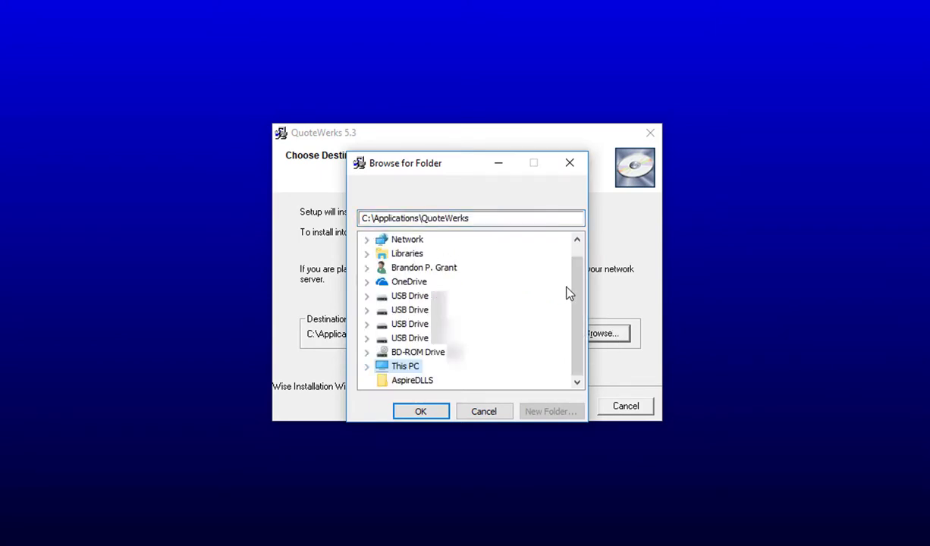
pyautogui.click(484, 411)
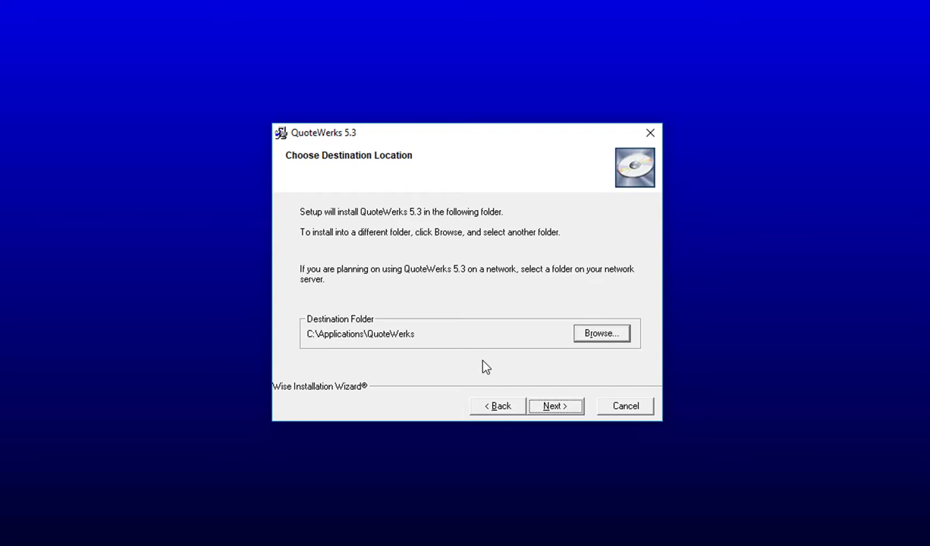
pyautogui.click(552, 402)
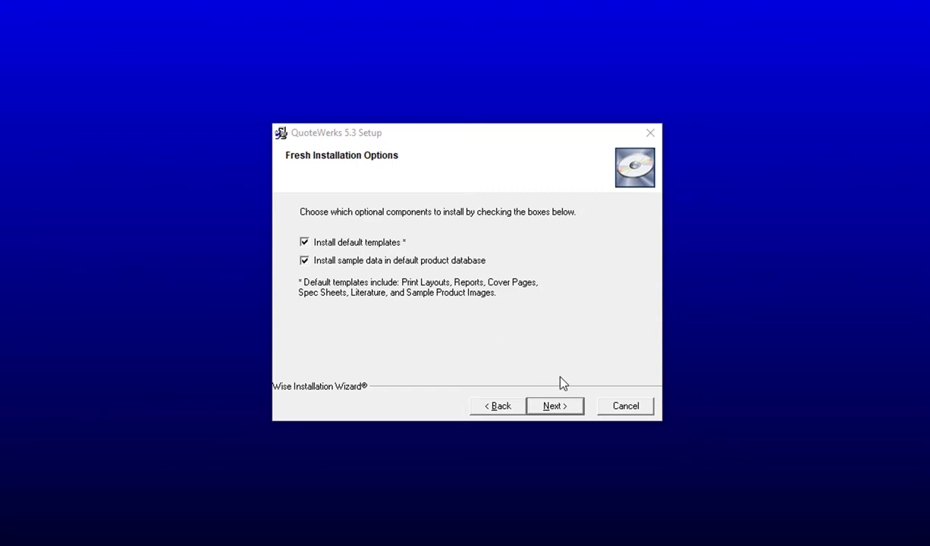
# Step: Keep the default components, copy the QuoteWerks files, and continue into Node Setup
pyautogui.click(575, 410)
pyautogui.click(575, 409)
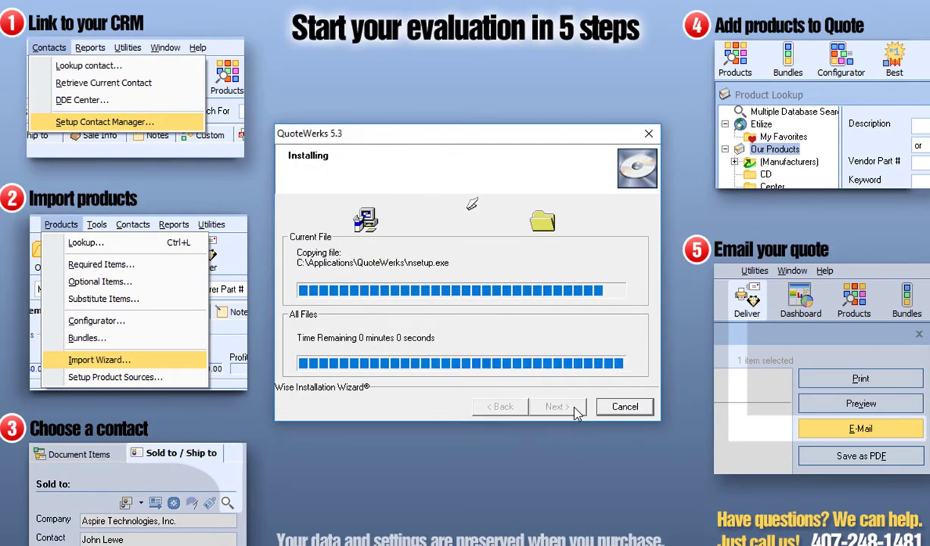
pyautogui.click(575, 410)
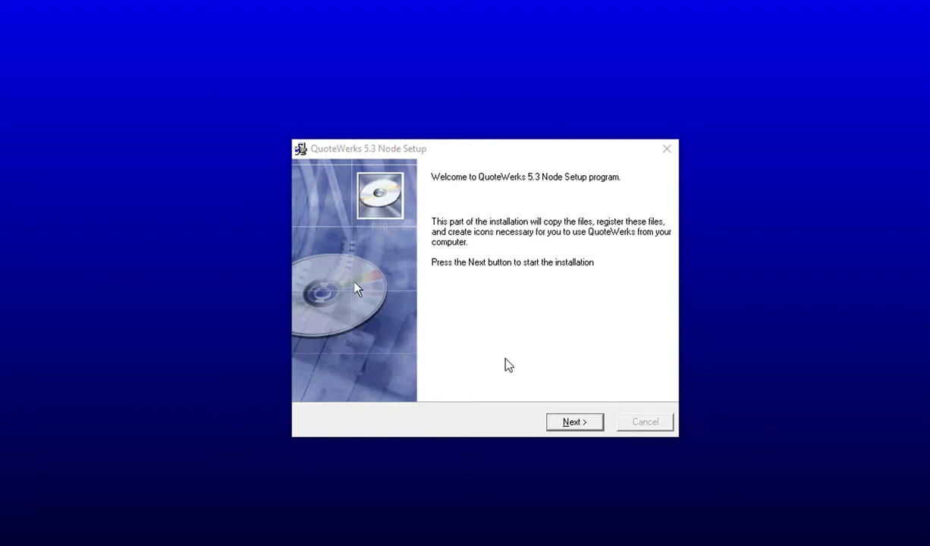
# Step: Start Node Setup with Backup Replaced Files left at Yes
pyautogui.click(595, 422)
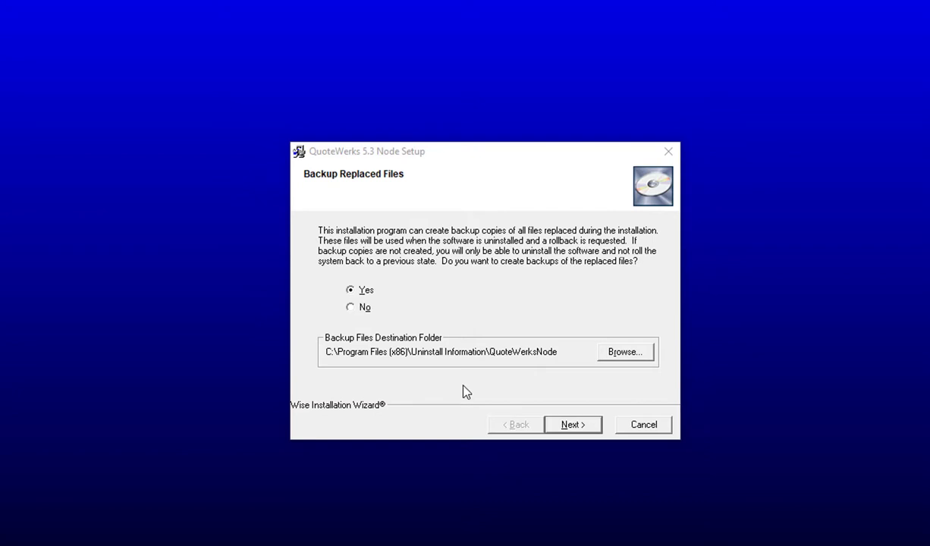
pyautogui.click(595, 428)
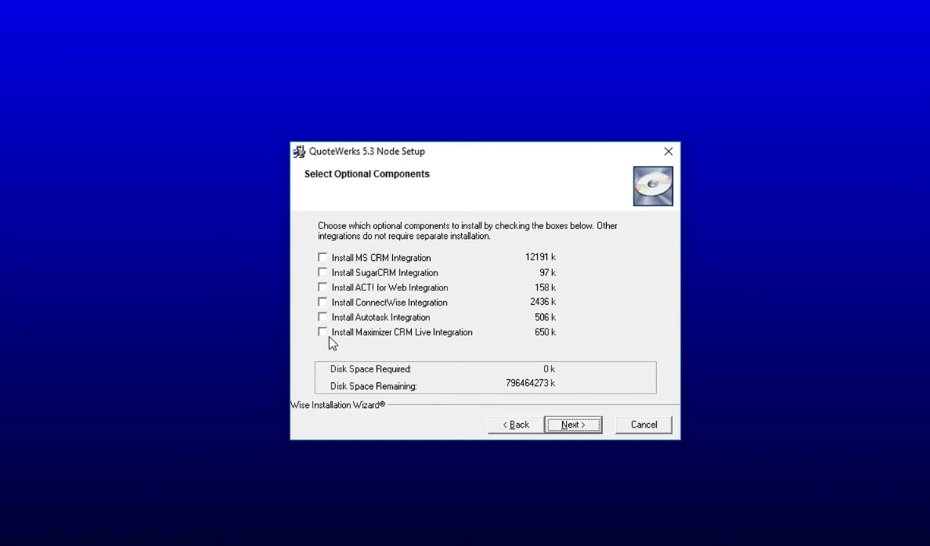
# Step: Tick ConnectWise and Autotask, untick both again, and continue with no integrations
pyautogui.click(322, 303)
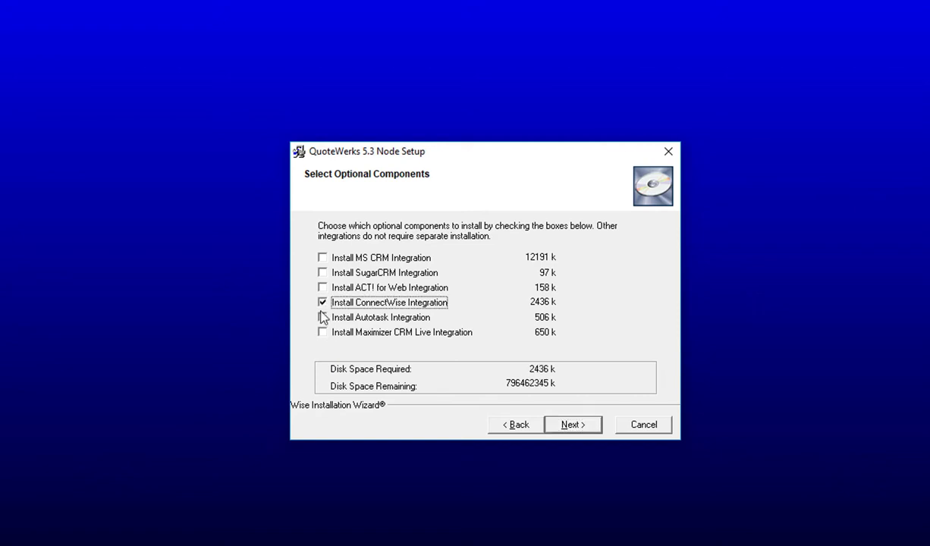
pyautogui.click(322, 317)
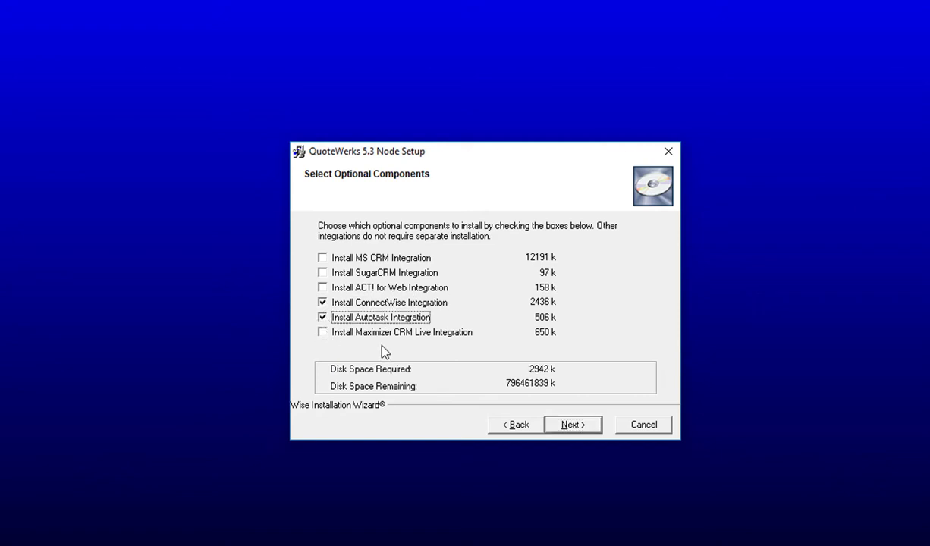
pyautogui.click(323, 317)
pyautogui.click(322, 301)
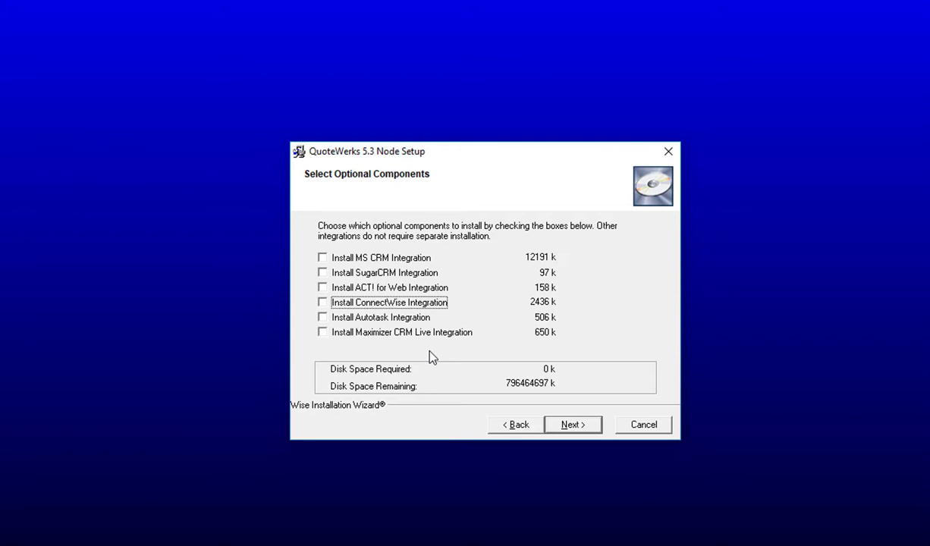
pyautogui.click(595, 429)
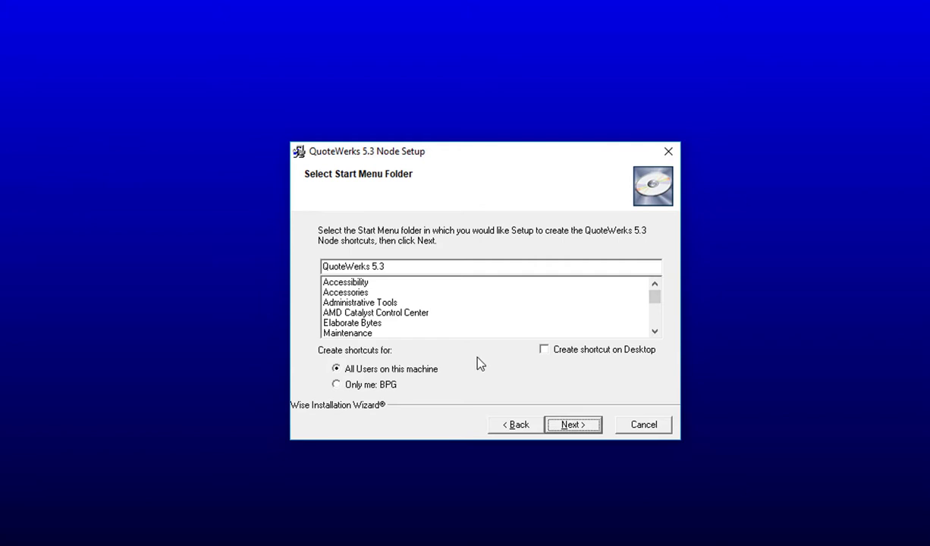
# Step: Install the node for All Users with a desktop shortcut, up to Installation Complete
pyautogui.click(424, 371)
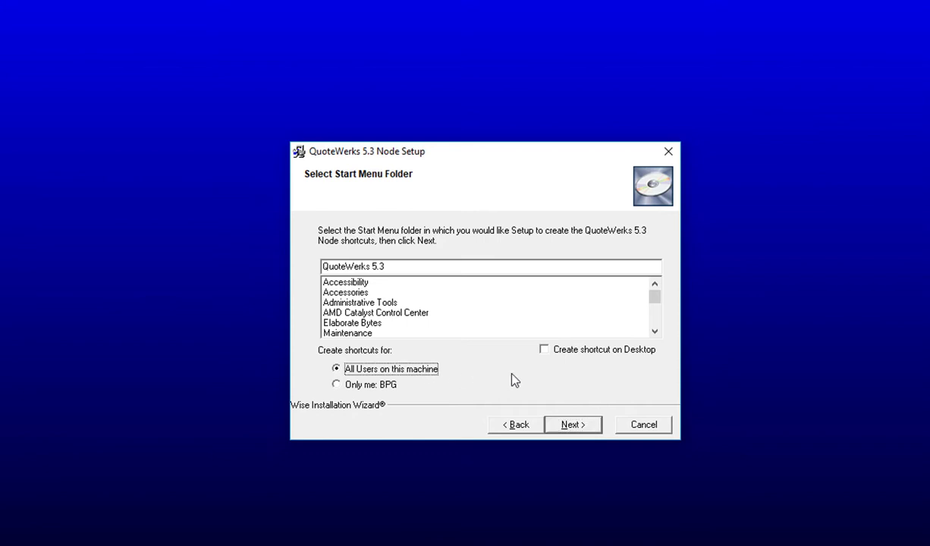
pyautogui.click(545, 354)
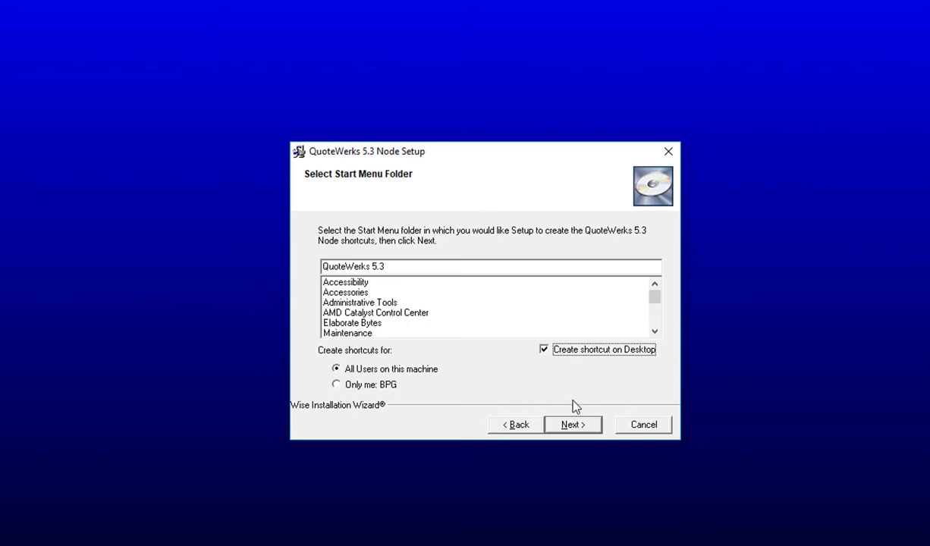
pyautogui.click(587, 428)
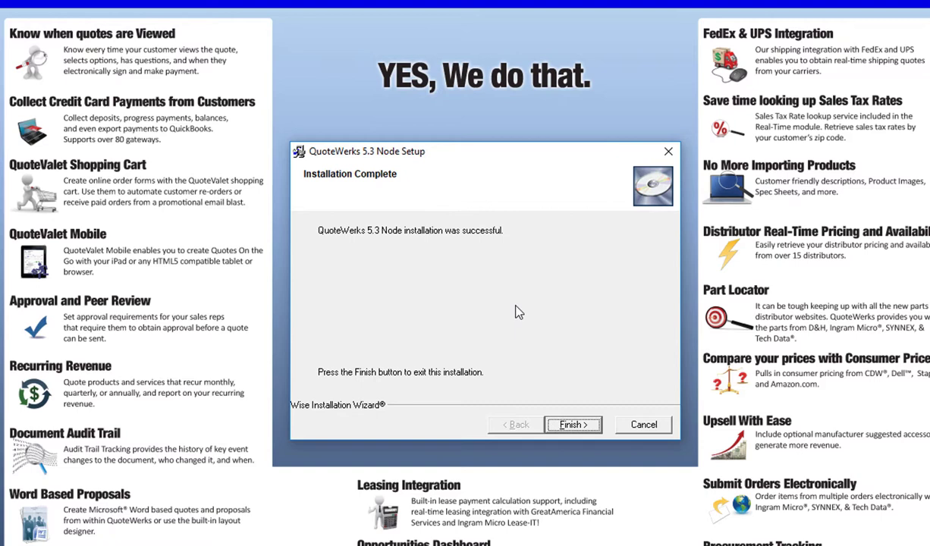
# Step: Exit the completed QuoteWerks 5.3 Node Setup with Finish
pyautogui.click(590, 429)
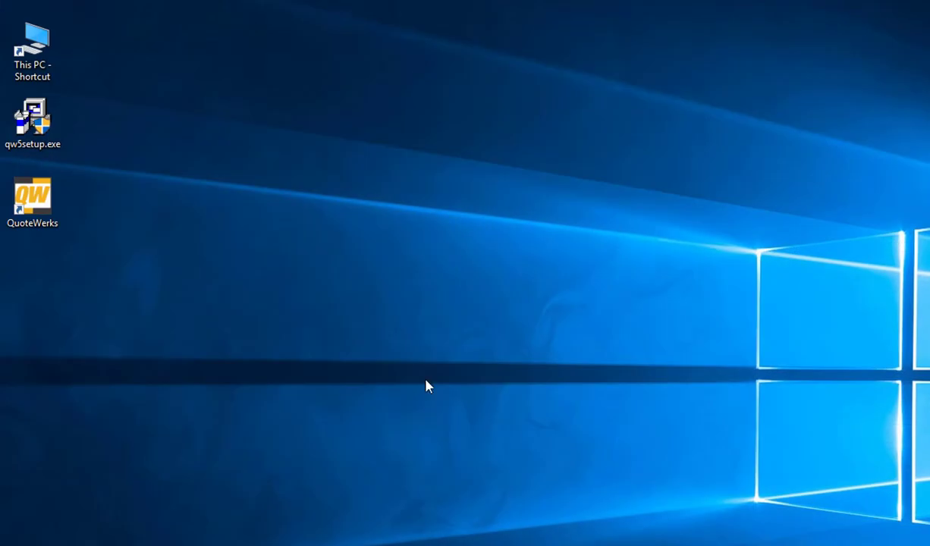
# Step: Start QuoteWerks from the desktop icon and dismiss the demo version notice
pyautogui.doubleClick(44, 204)
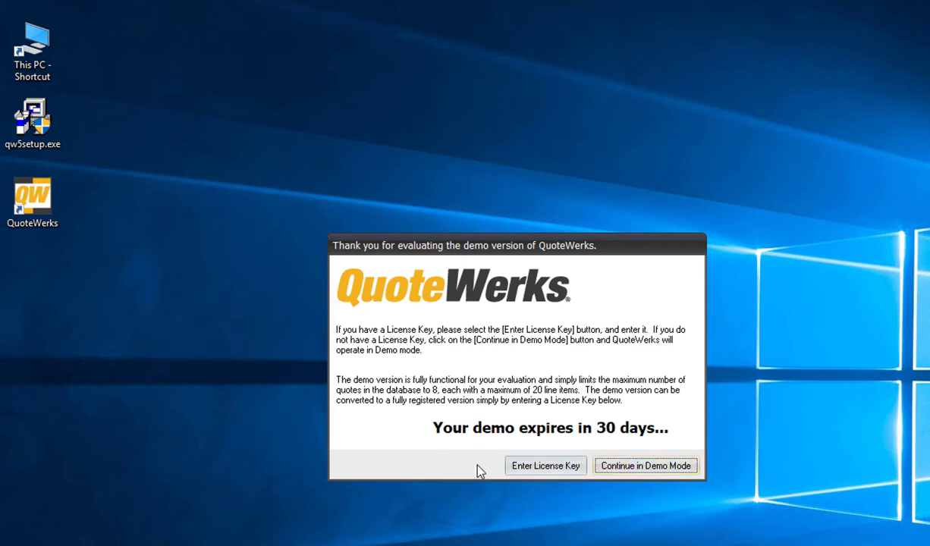
pyautogui.click(547, 468)
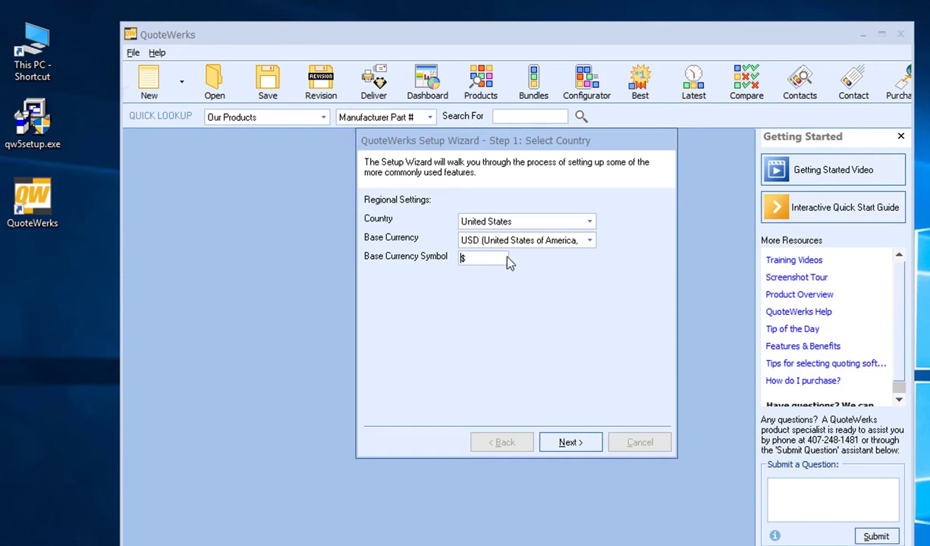
# Step: Finish the wizard keeping United States/USD, 8.00% sales tax, QuoteWerks contacts and no accounting
pyautogui.click(573, 440)
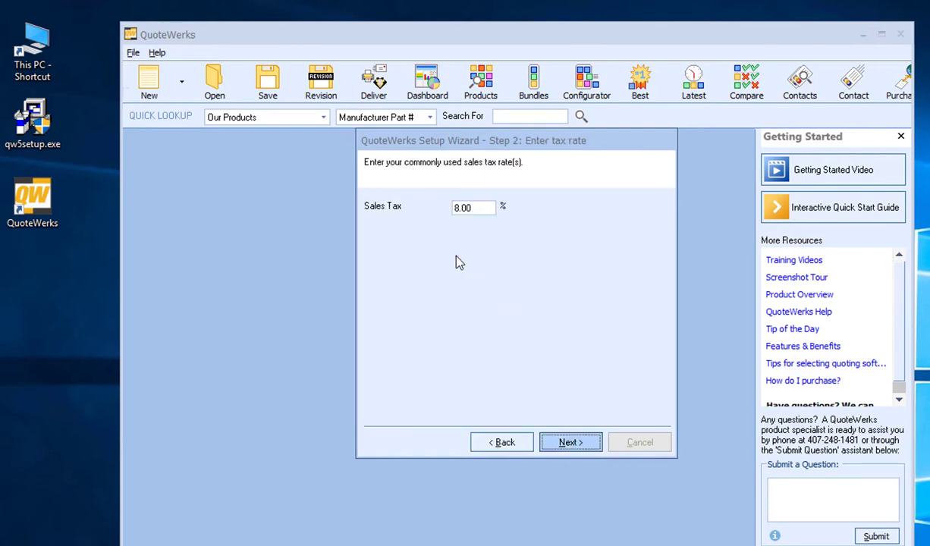
pyautogui.click(571, 441)
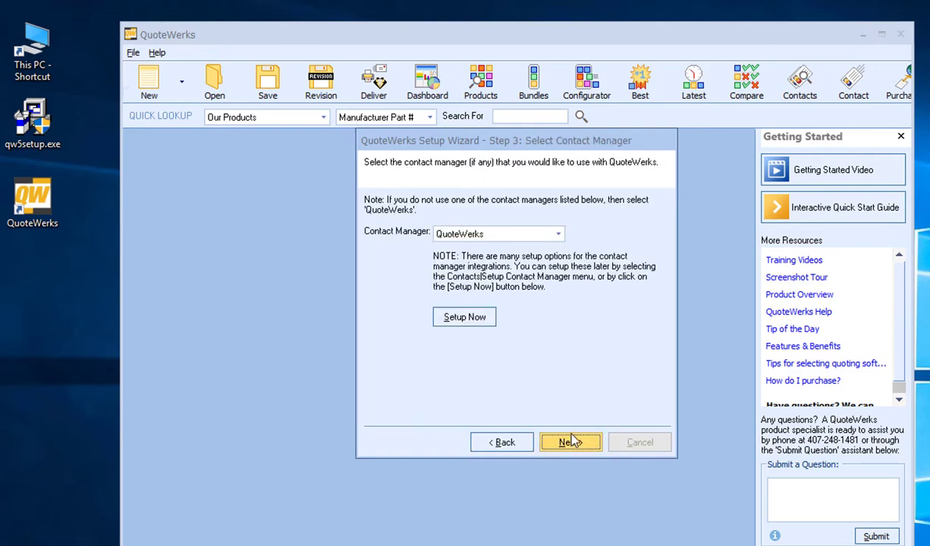
pyautogui.click(559, 234)
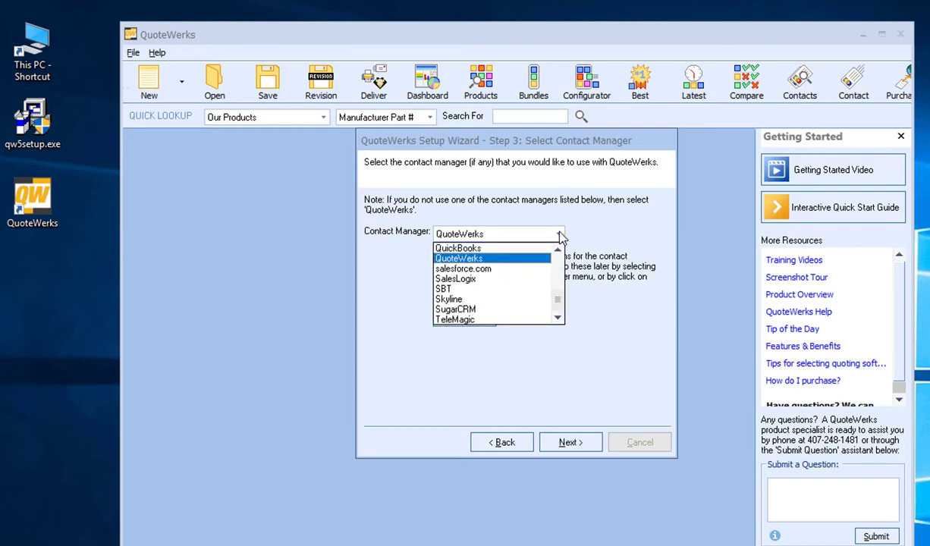
pyautogui.click(560, 237)
pyautogui.click(569, 443)
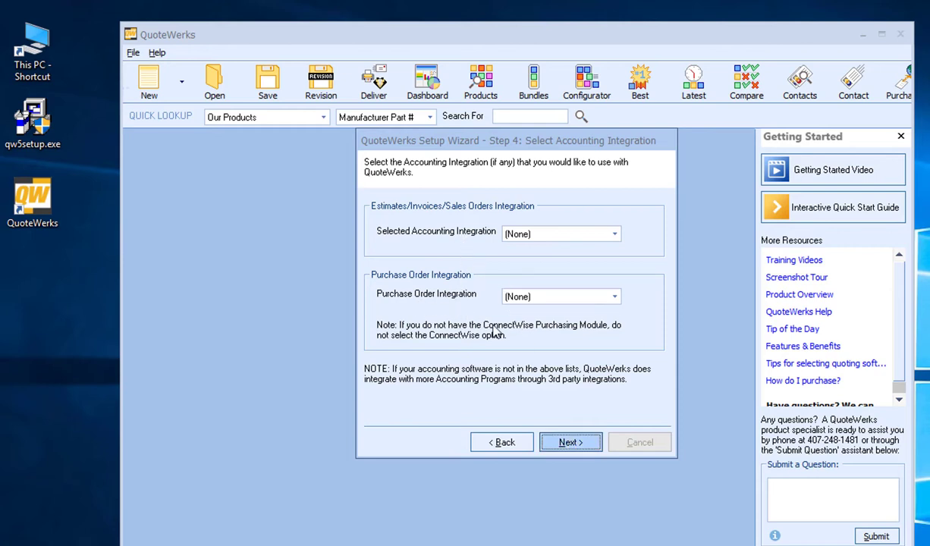
pyautogui.click(565, 443)
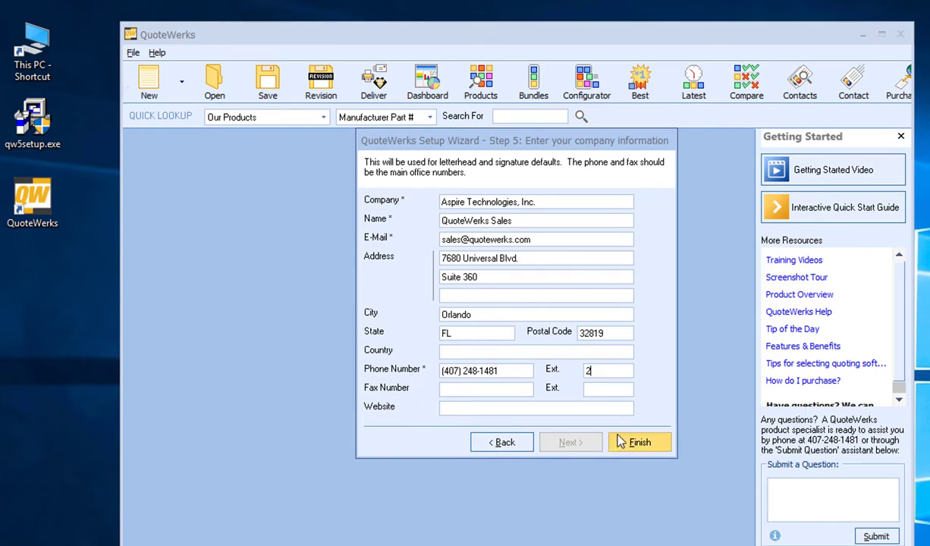
pyautogui.click(637, 447)
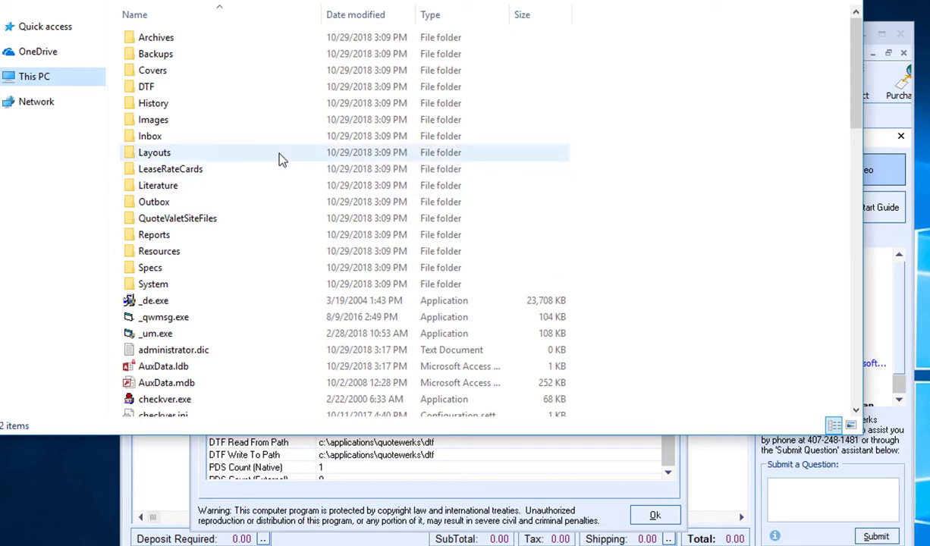
# Step: Launch nsetup.exe in the QuoteWerks folder to bring up the QuoteWerks 5.3 Node Installation wizard
pyautogui.click(167, 152)
pyautogui.write('qs')
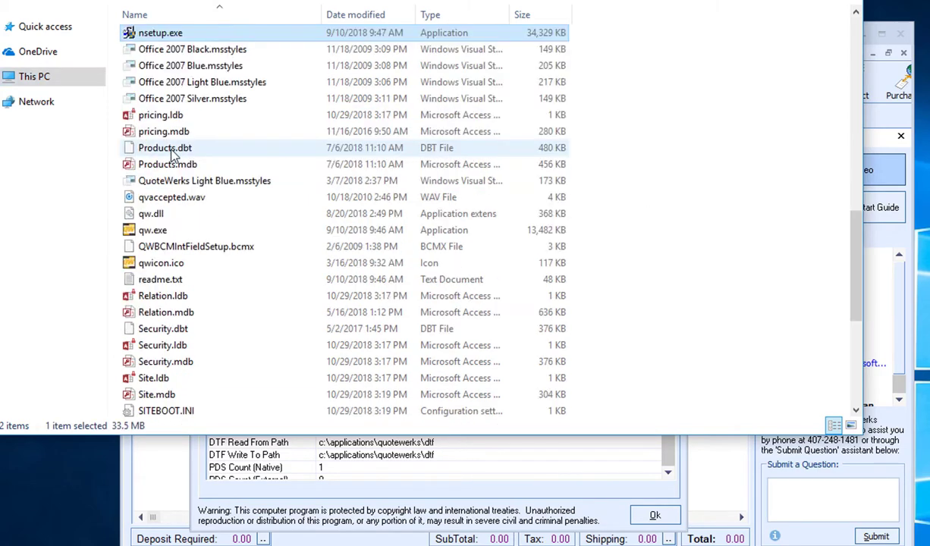
pyautogui.doubleClick(156, 34)
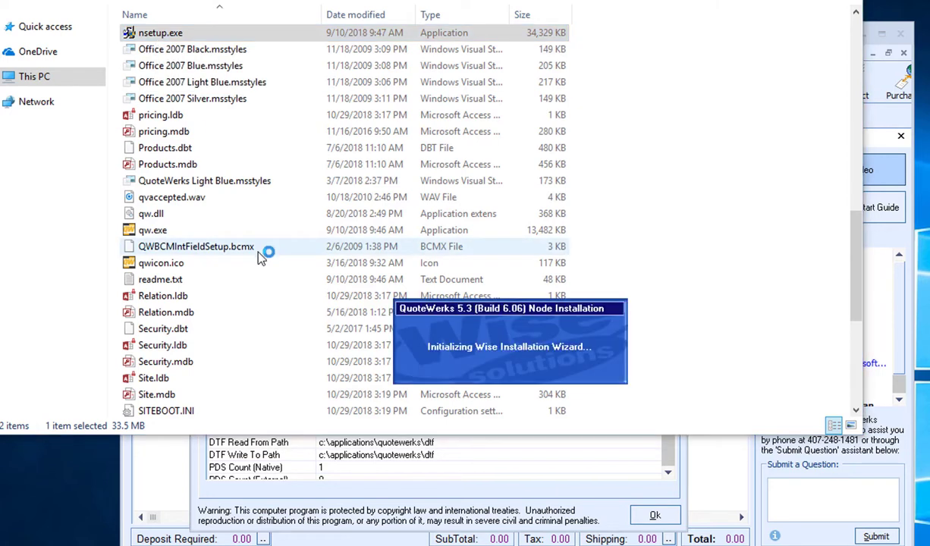